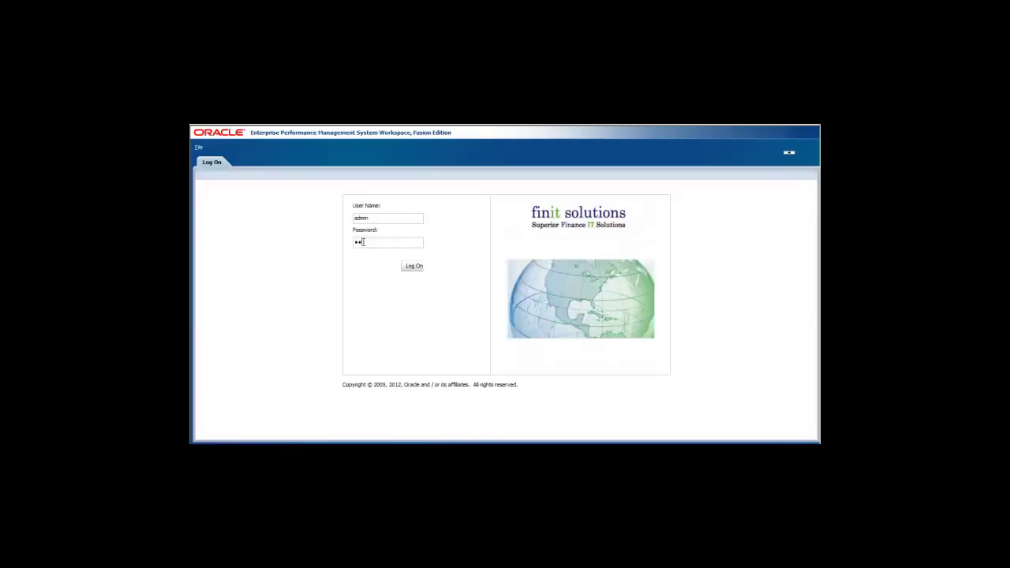
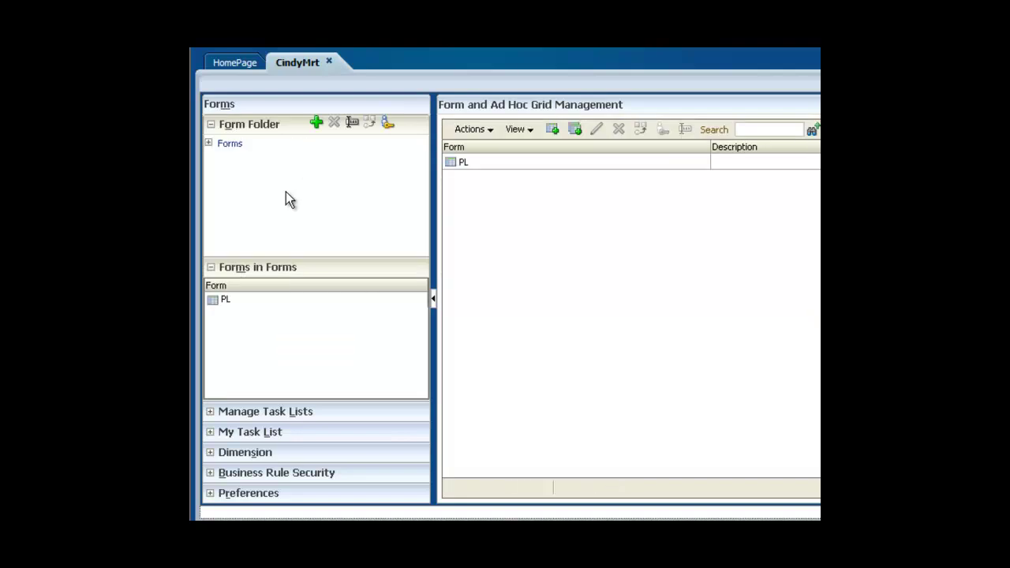
Browse Manage Task Lists, My Task List, Dimensions and Business Rule Security (CalcMgrRules), ending on Preferences
click(211, 414)
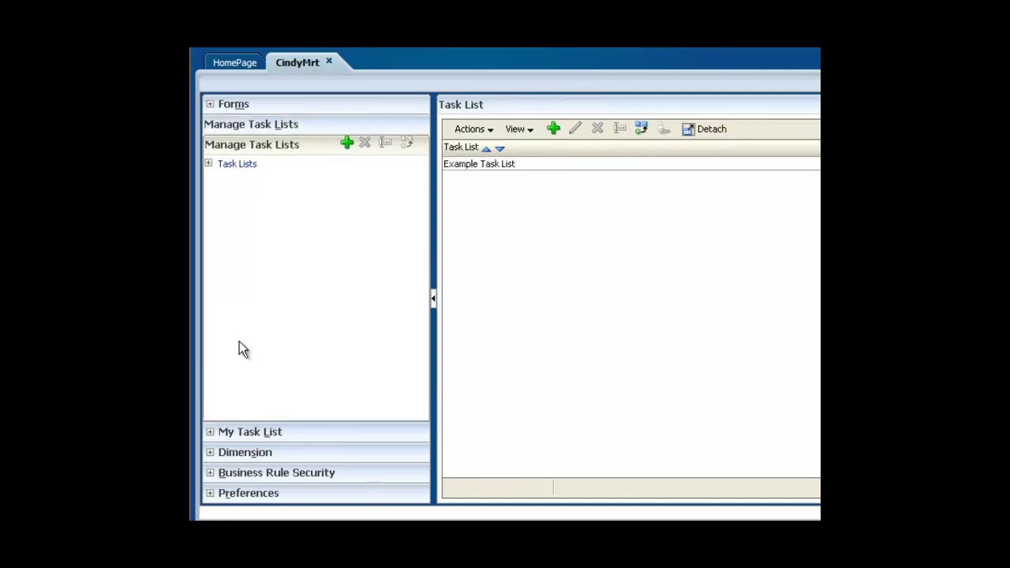
click(211, 433)
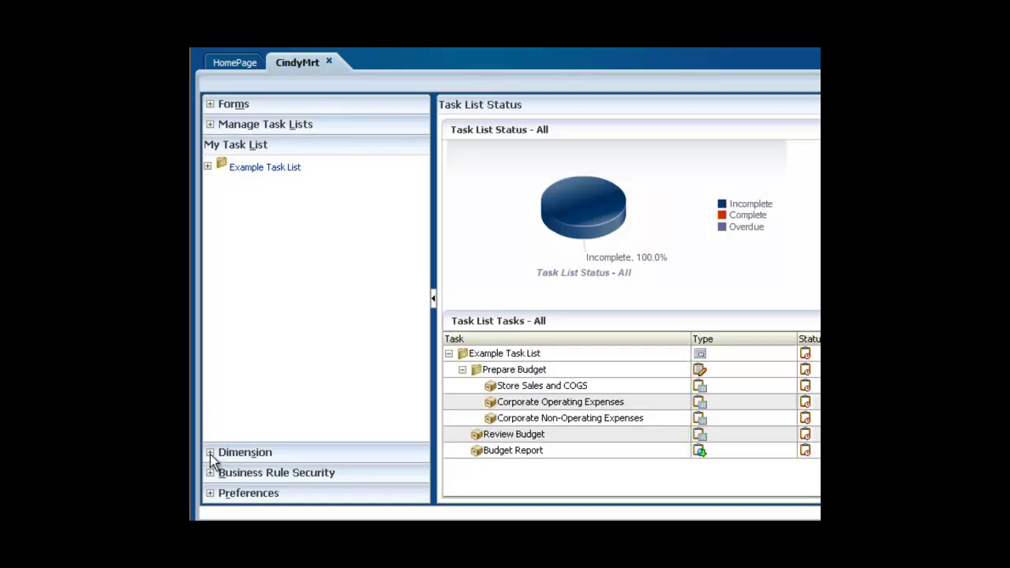
click(209, 455)
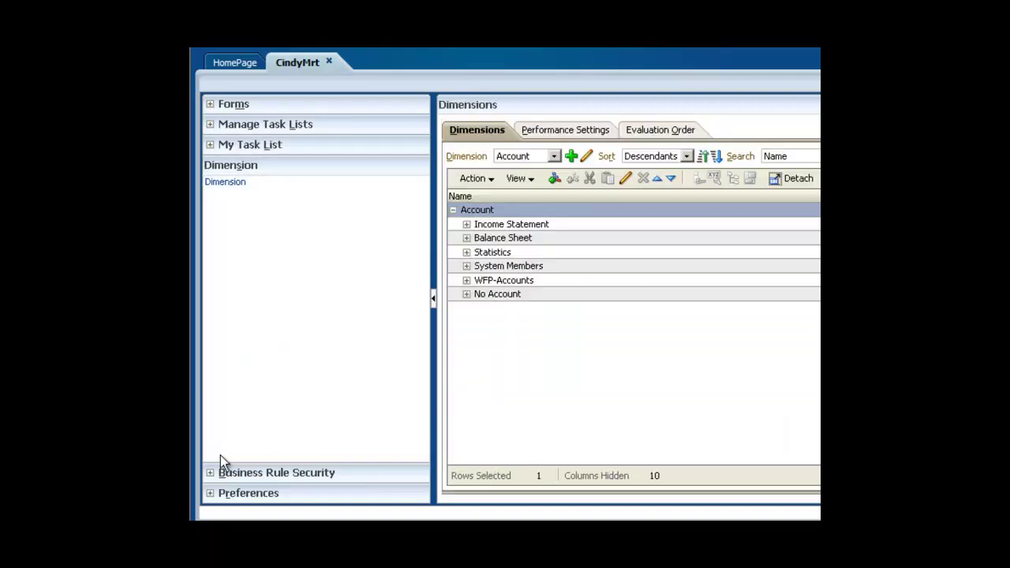
click(211, 472)
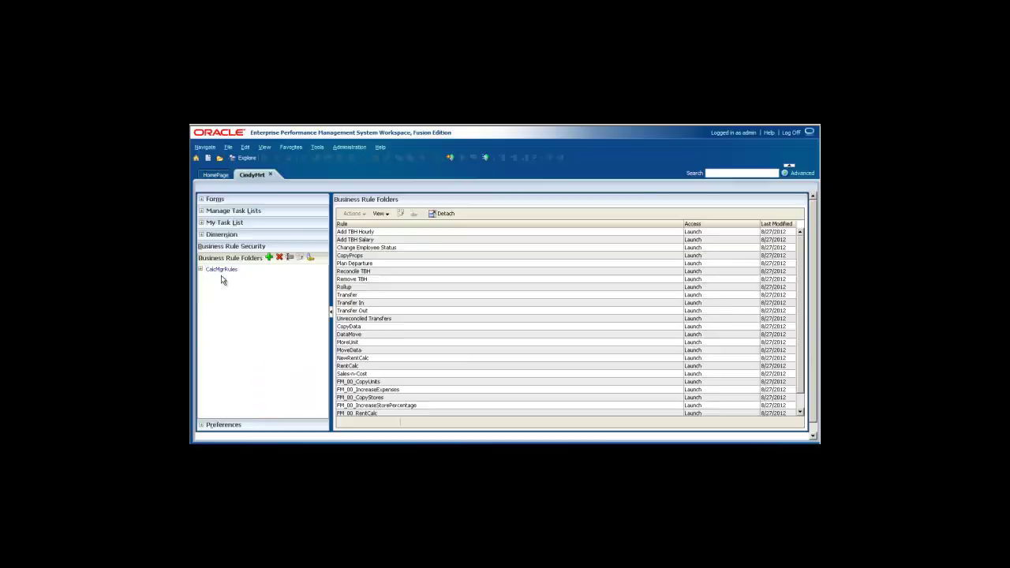
click(224, 270)
click(207, 426)
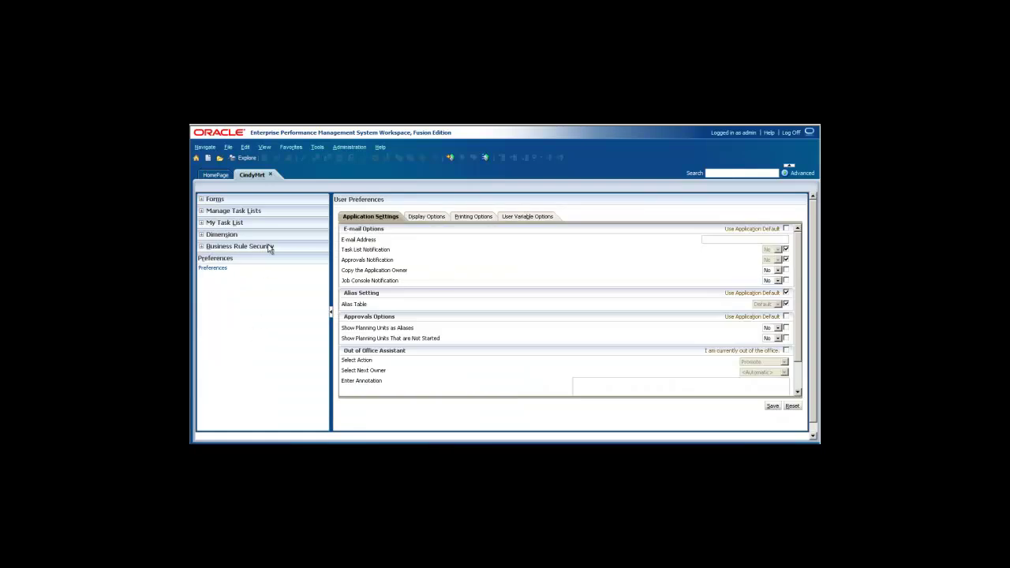
Show the Administration menu's Manage, Application and Approvals submenus
click(340, 148)
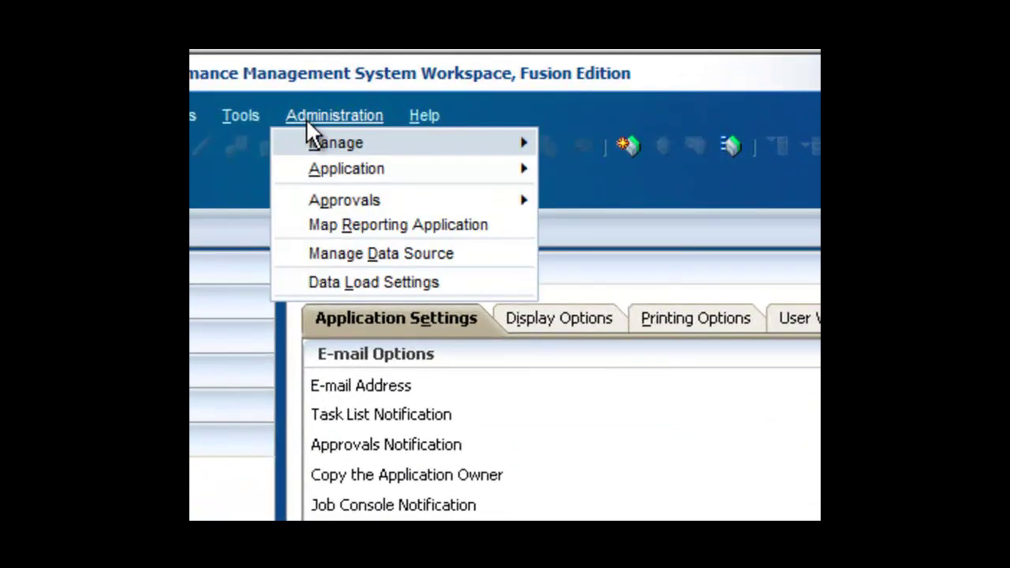
mouse_move(333, 141)
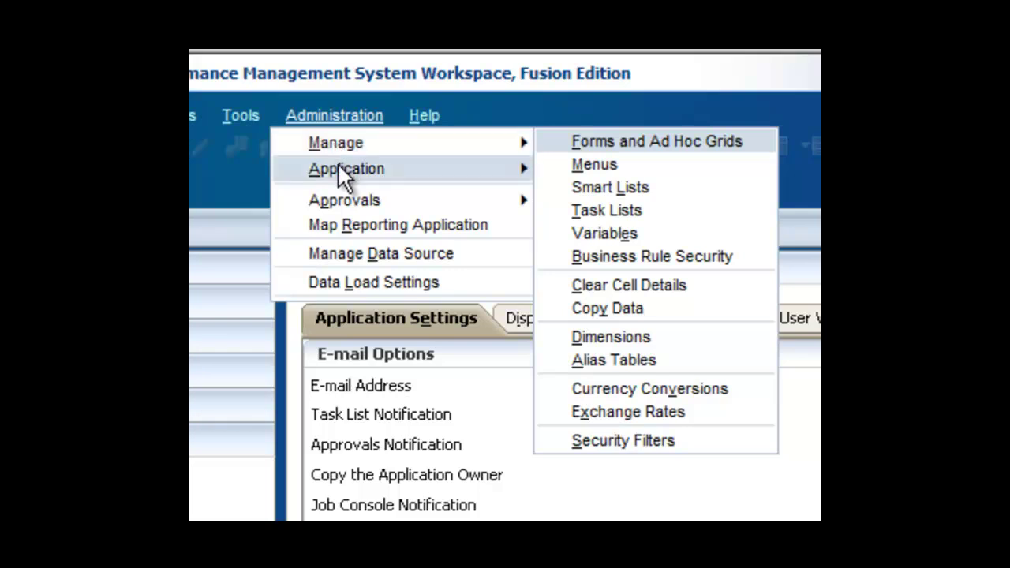
mouse_move(338, 164)
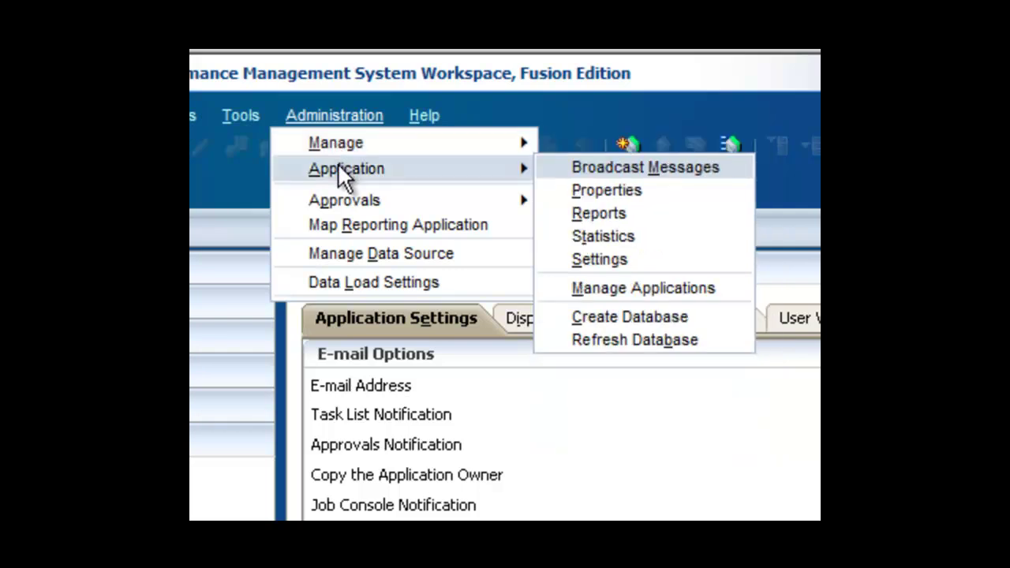
mouse_move(343, 193)
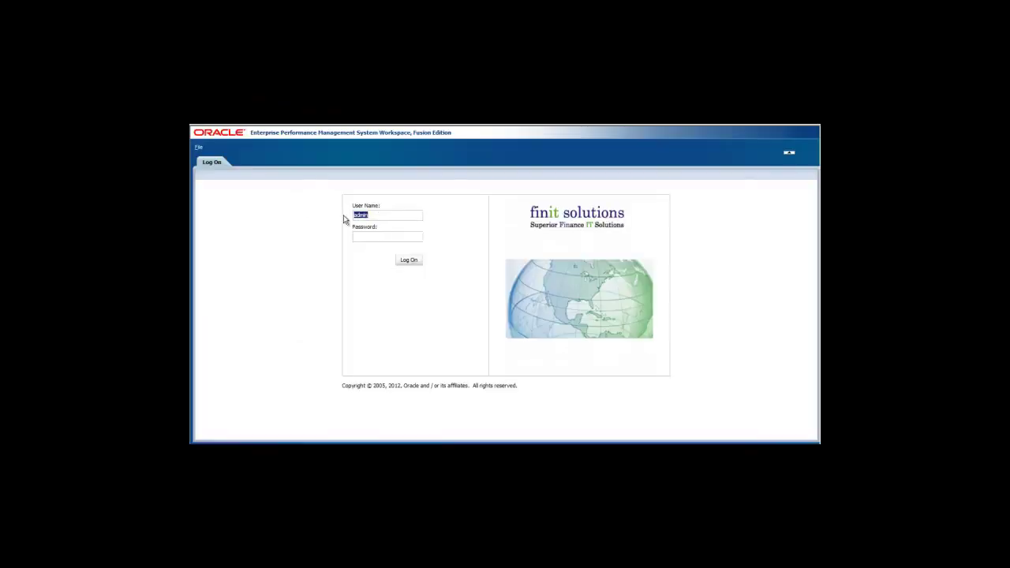
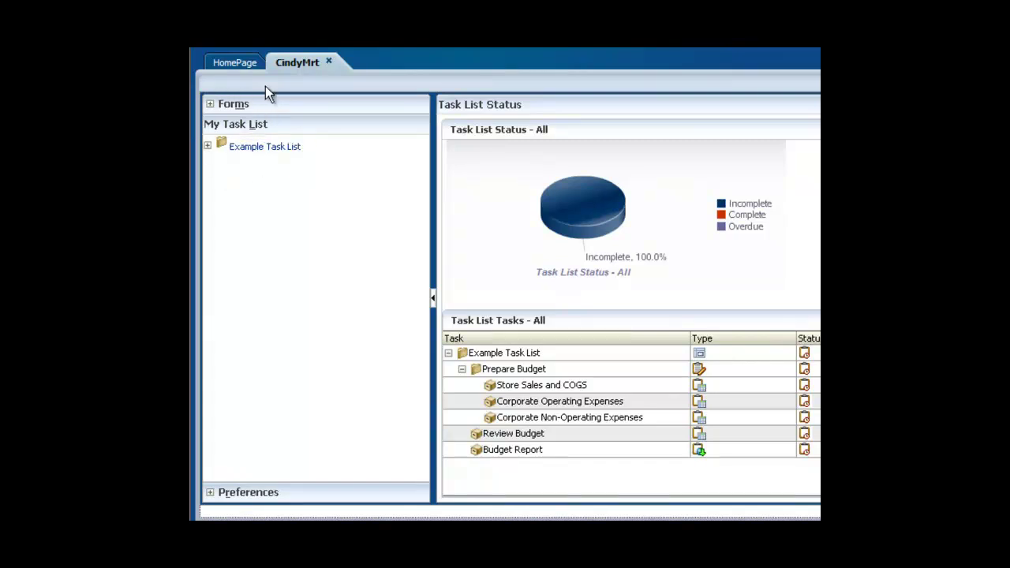
Sign in as the planner, expand Example Task List > Prepare Budget and pick Corporate Operating Expenses
click(208, 146)
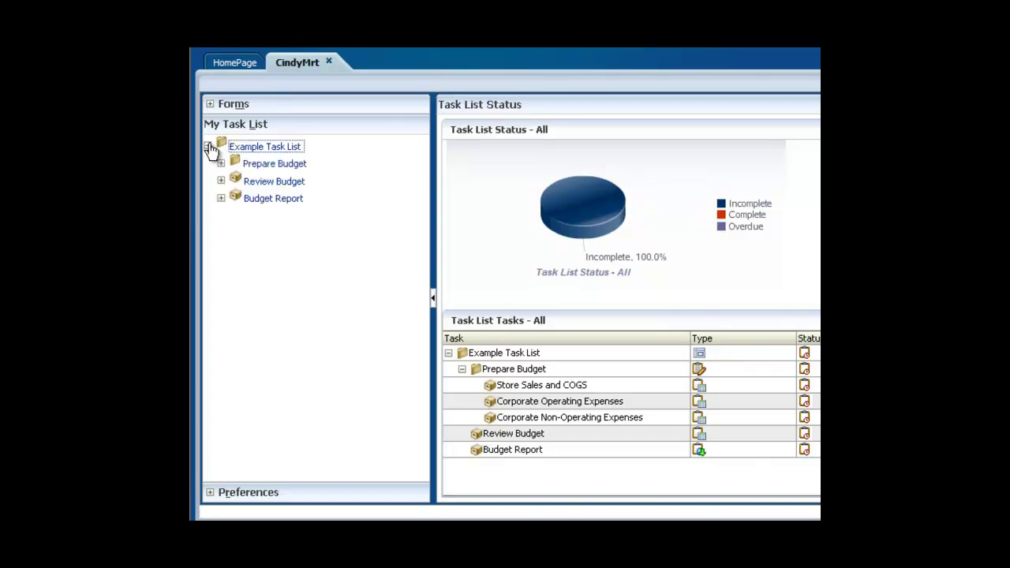
click(221, 163)
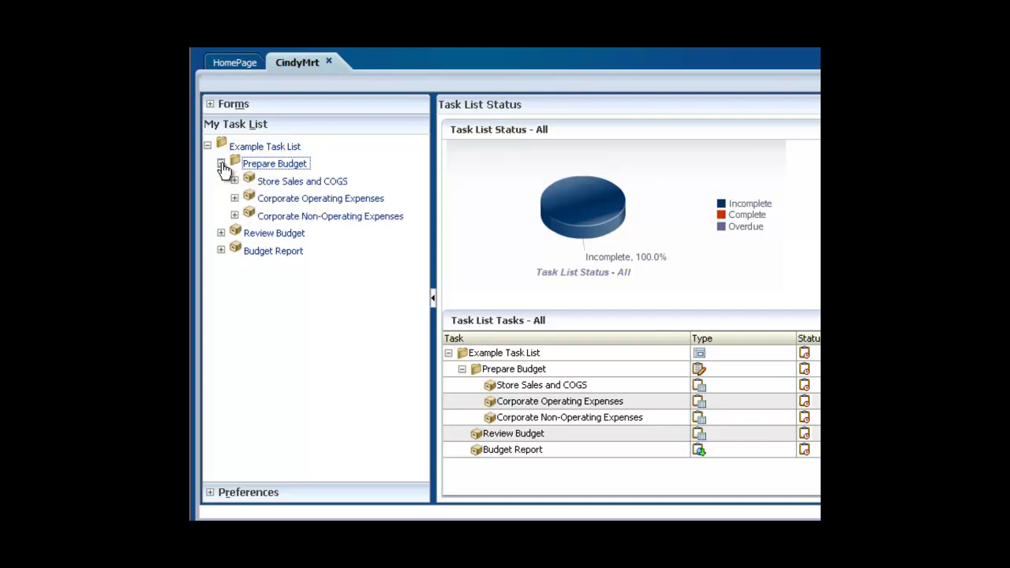
click(235, 199)
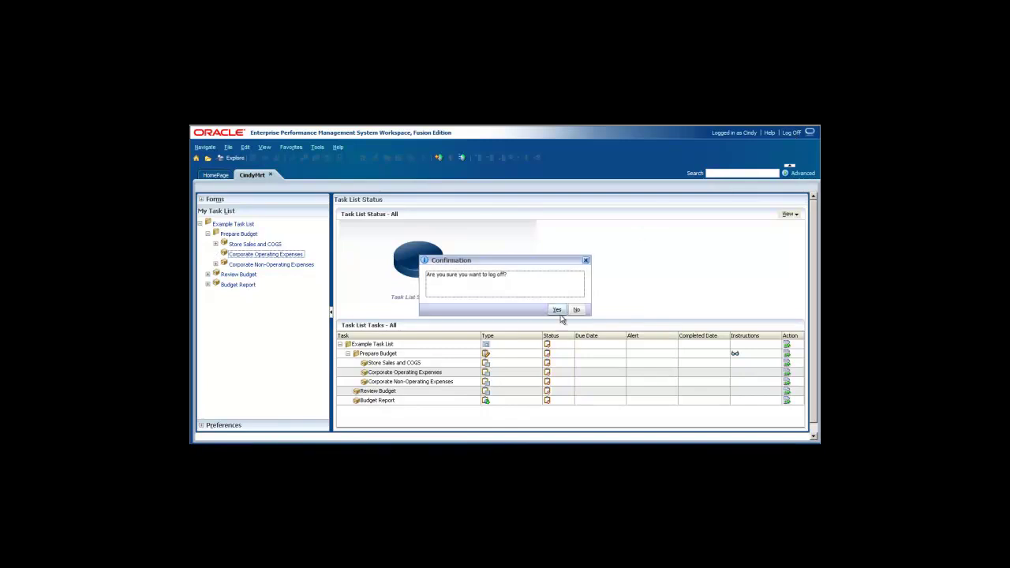
Confirm logging off, then as admin go to Navigate > Applications > Planning for CindyMrt
click(557, 311)
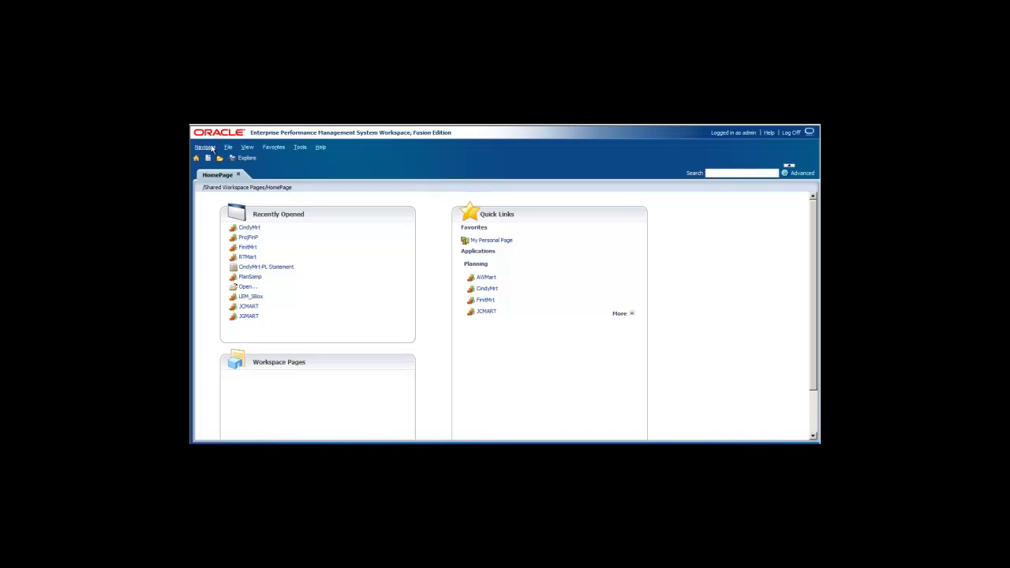
click(211, 150)
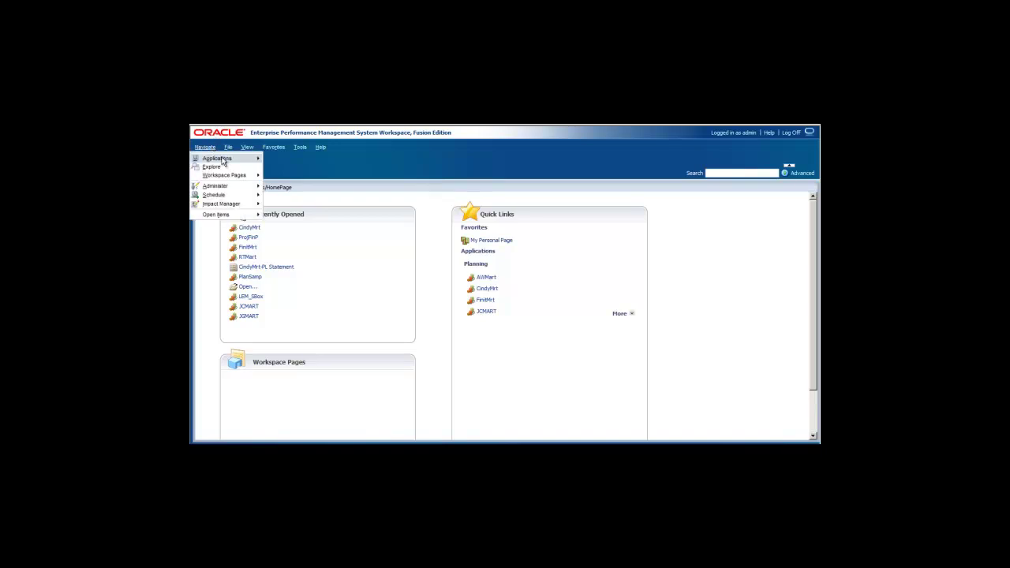
mouse_move(229, 163)
mouse_move(284, 164)
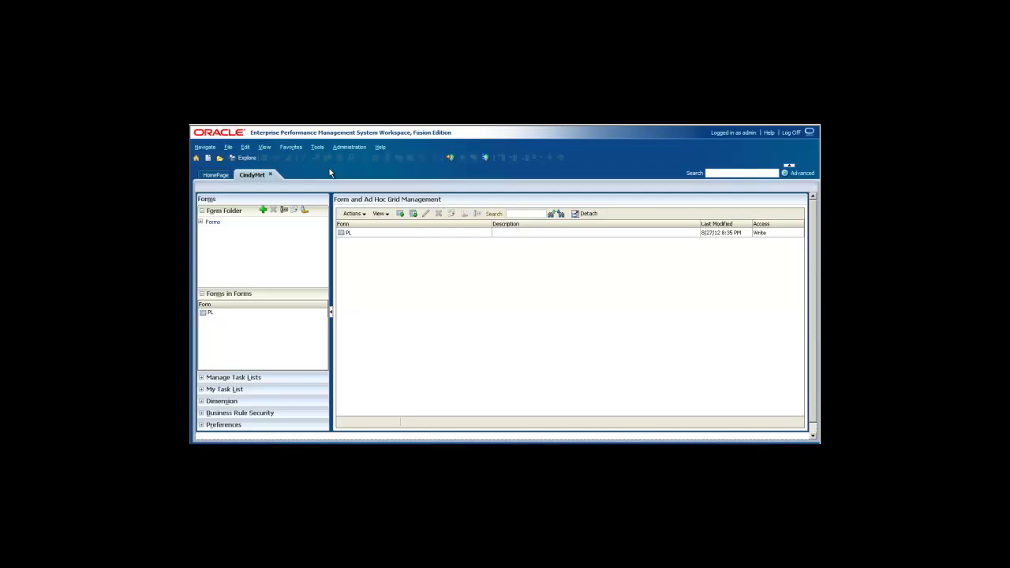
Switch the Dimensions grid to the Entity dimension and bring up View > Columns
click(203, 401)
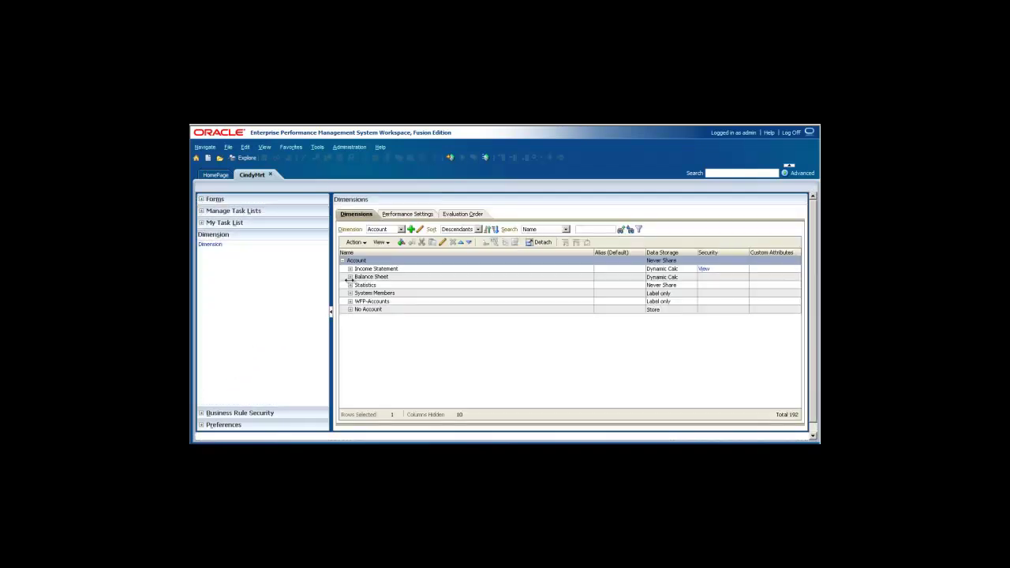
click(399, 228)
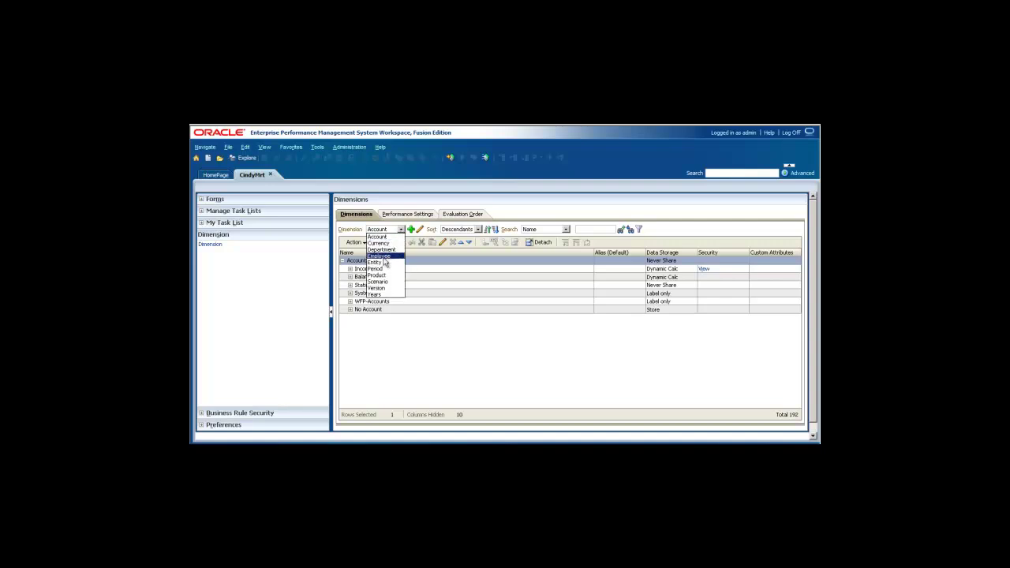
click(380, 262)
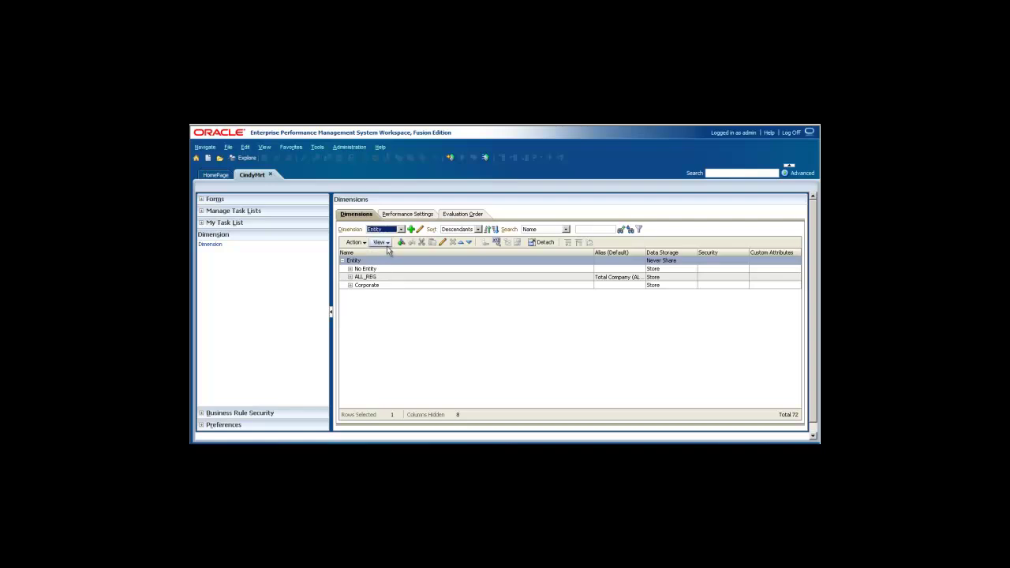
click(382, 242)
mouse_move(425, 259)
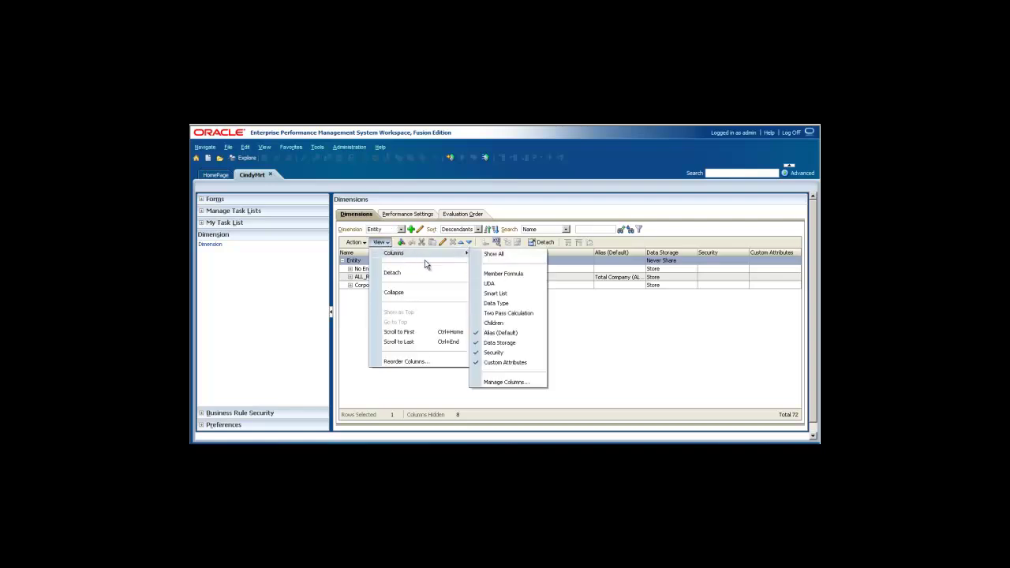
In Manage Columns, remove Custom Attributes, add Base Currency, and apply the layout
click(504, 383)
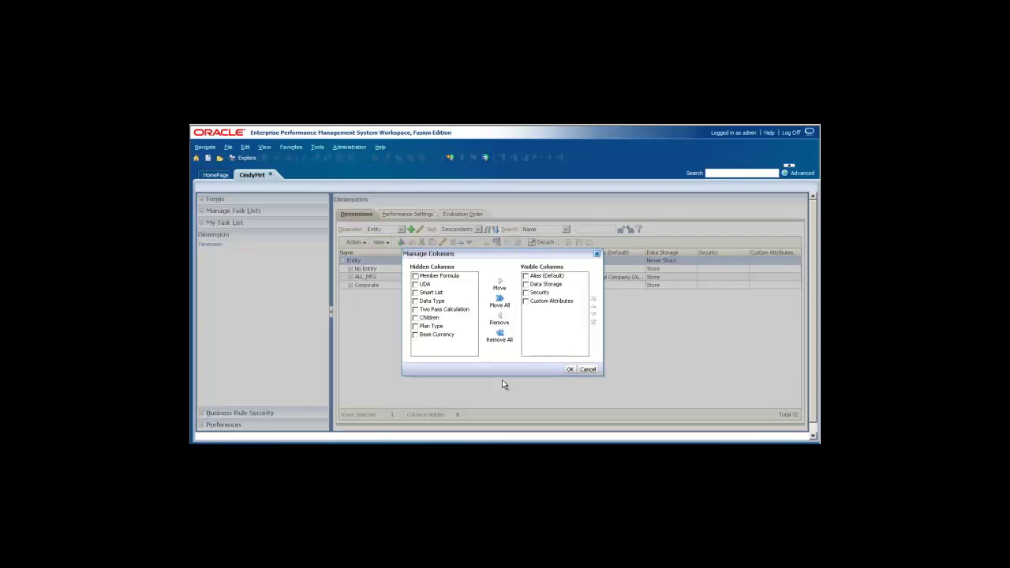
click(525, 301)
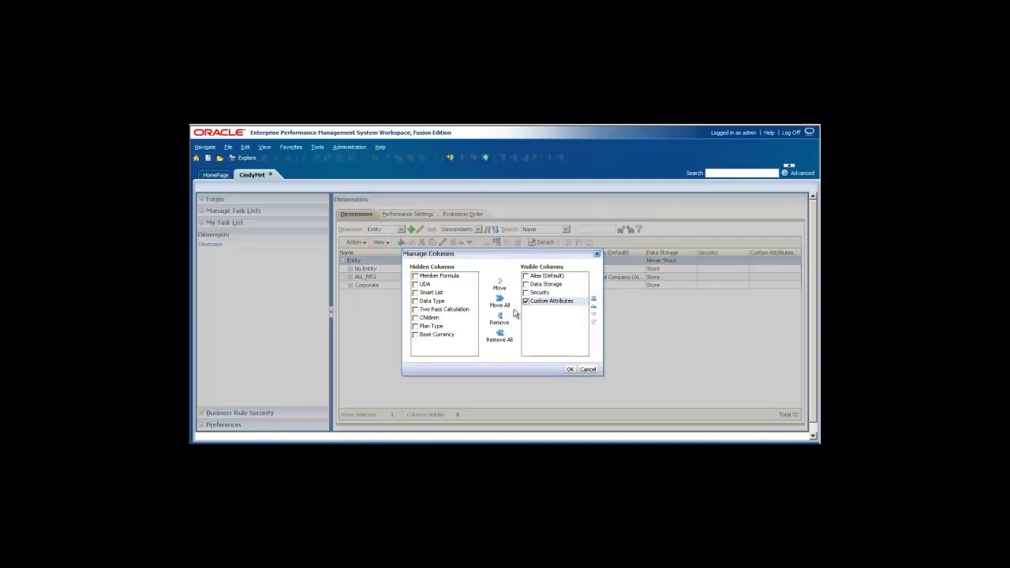
click(499, 317)
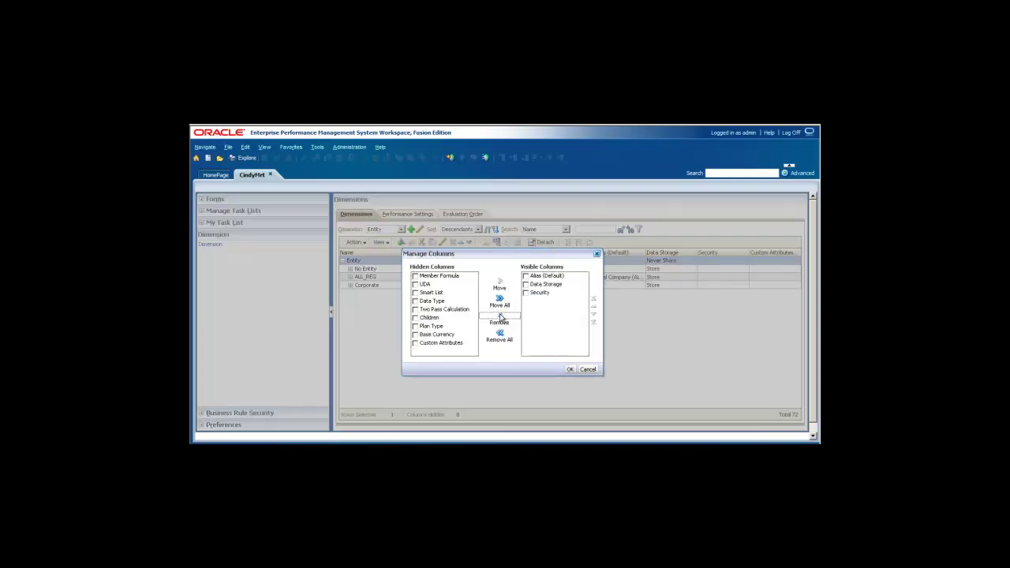
click(415, 335)
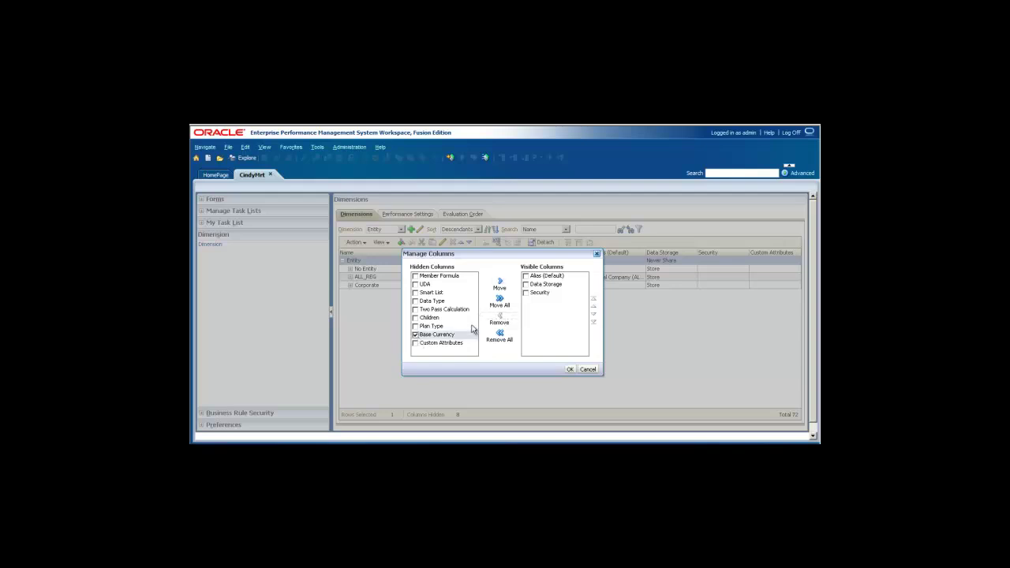
click(500, 282)
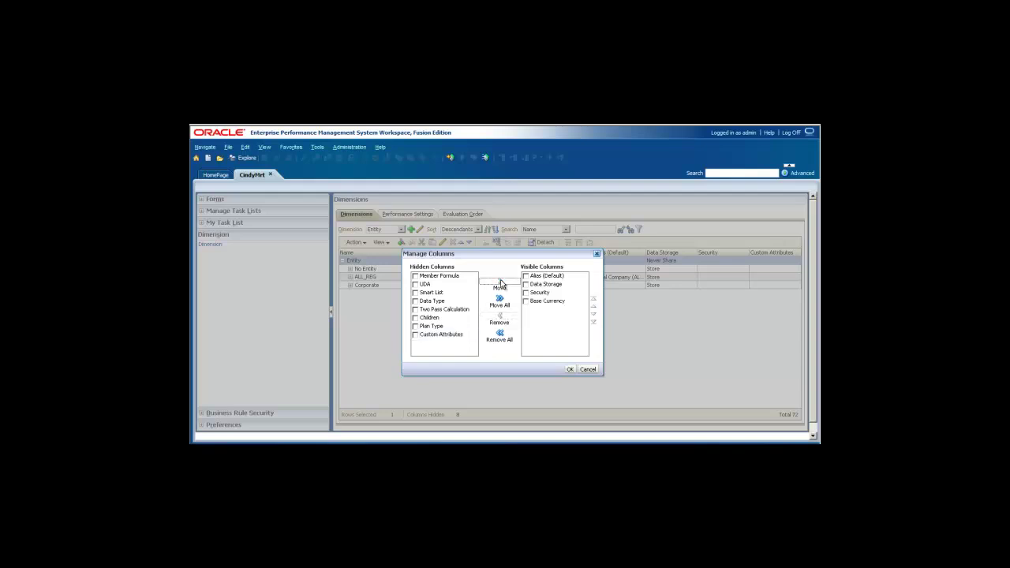
click(571, 369)
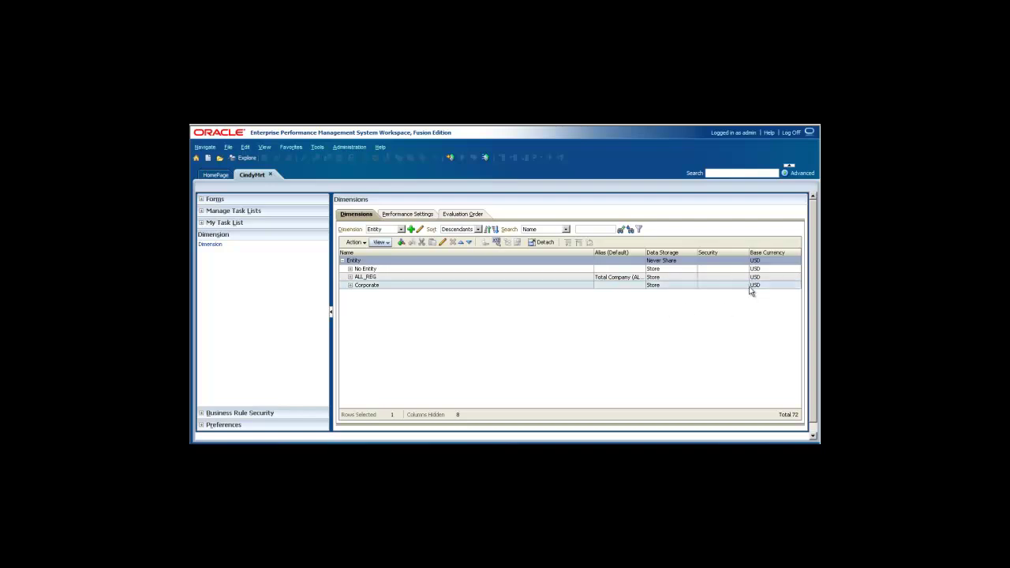
Expand ALL_REG, REG_MEX, REG_CAD, REG_US and TX, then select the Lester Mart store
click(349, 286)
click(350, 277)
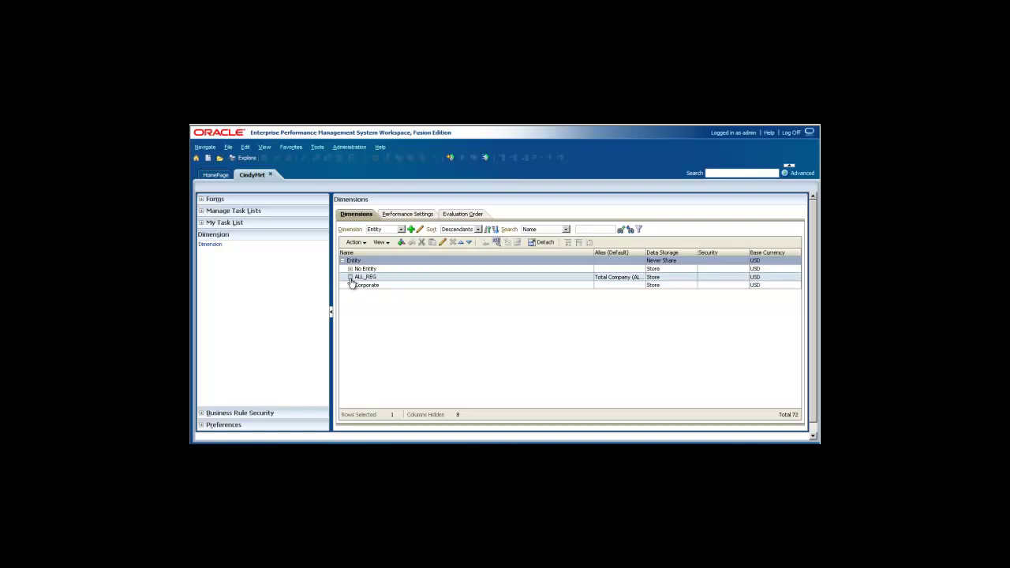
click(363, 303)
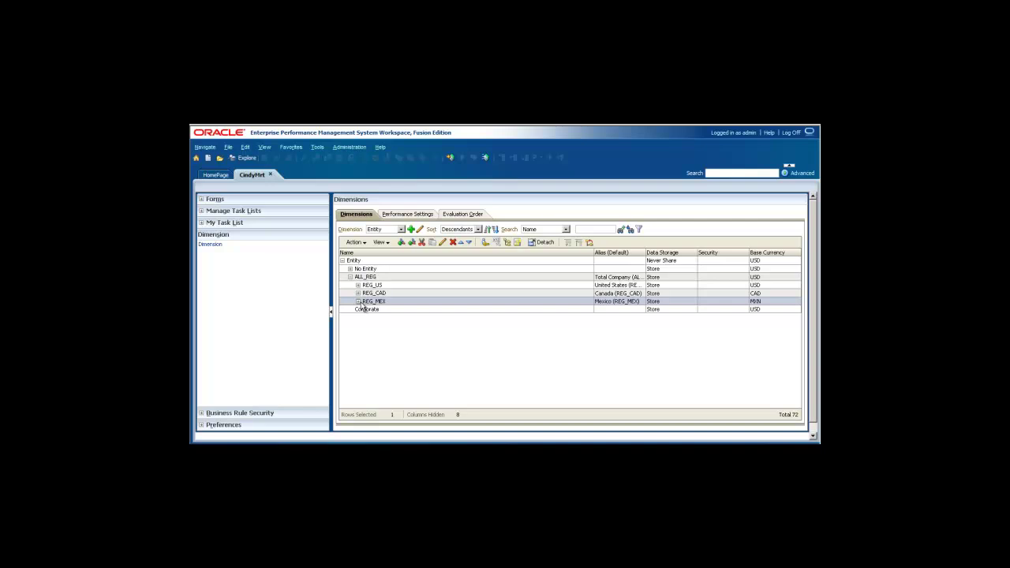
click(357, 302)
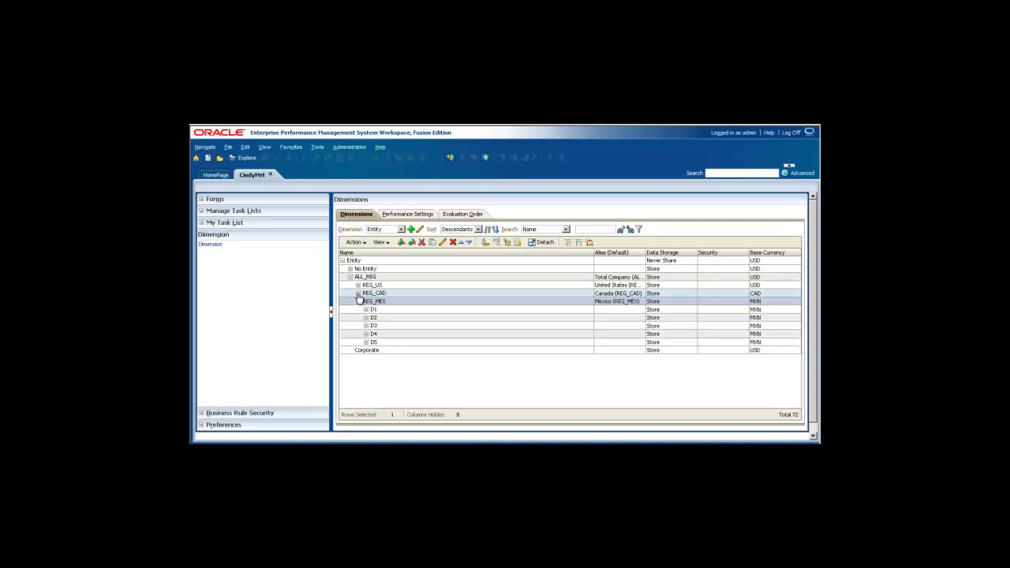
click(358, 294)
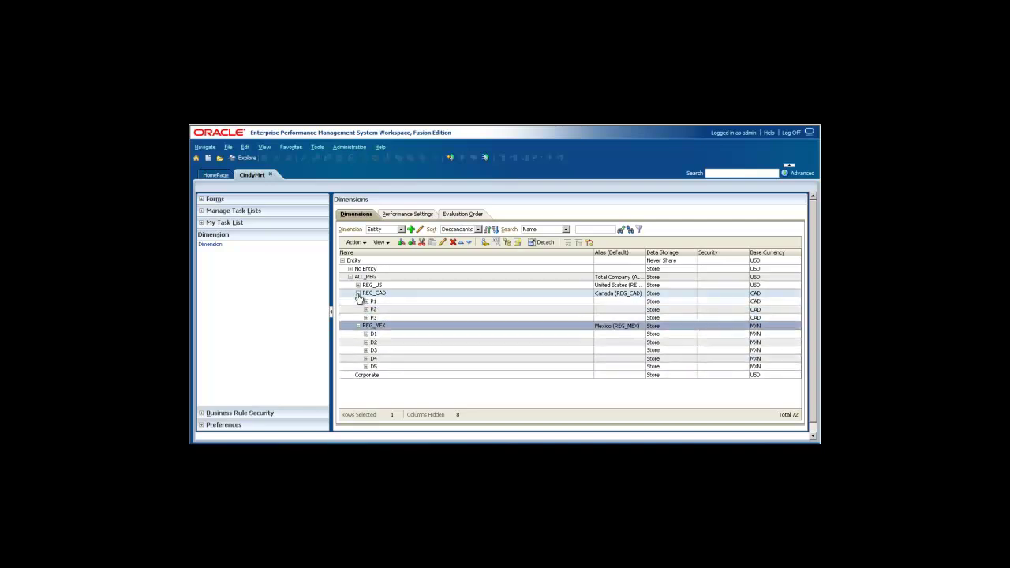
click(357, 285)
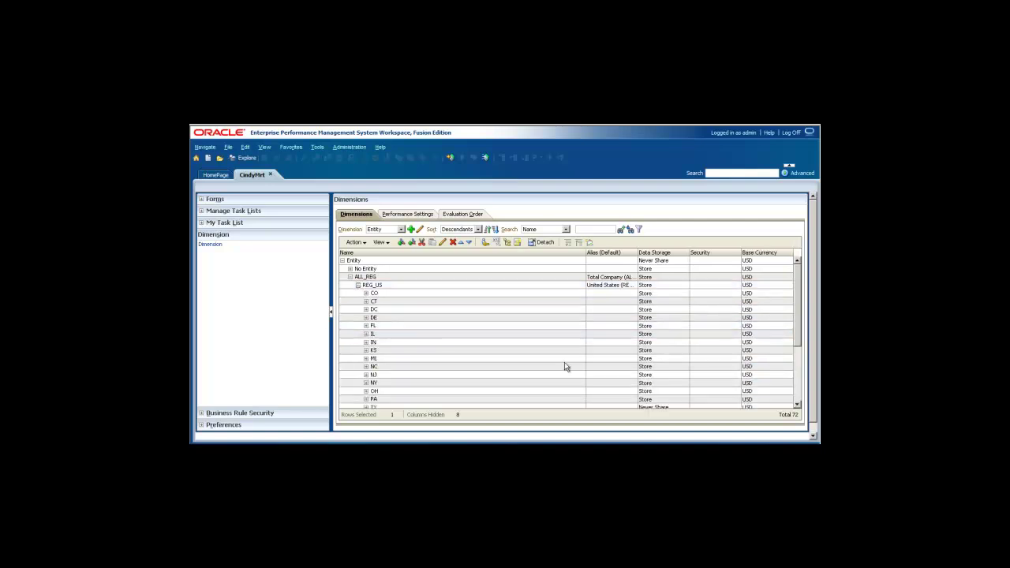
drag(799, 335, 799, 392)
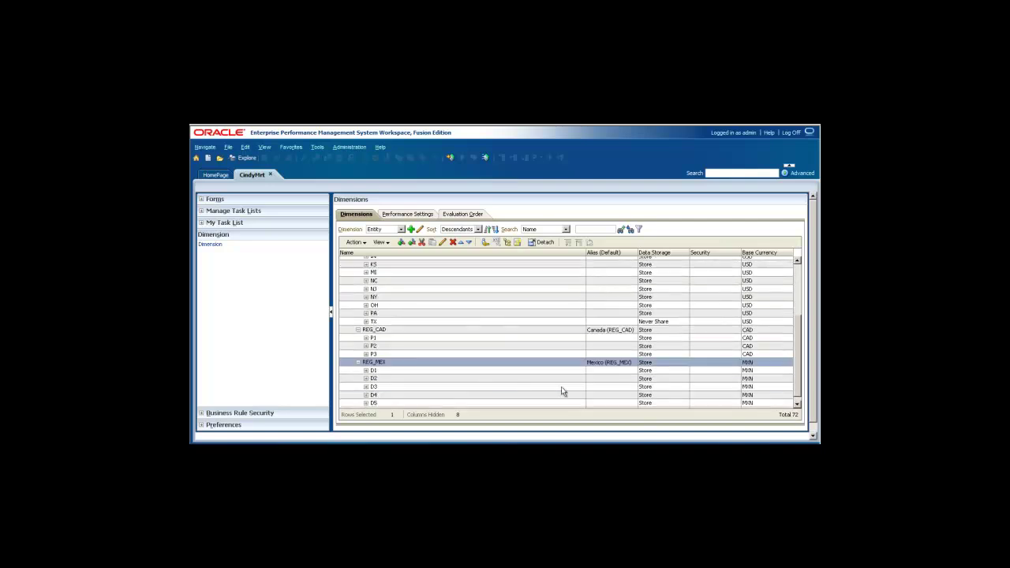
click(365, 322)
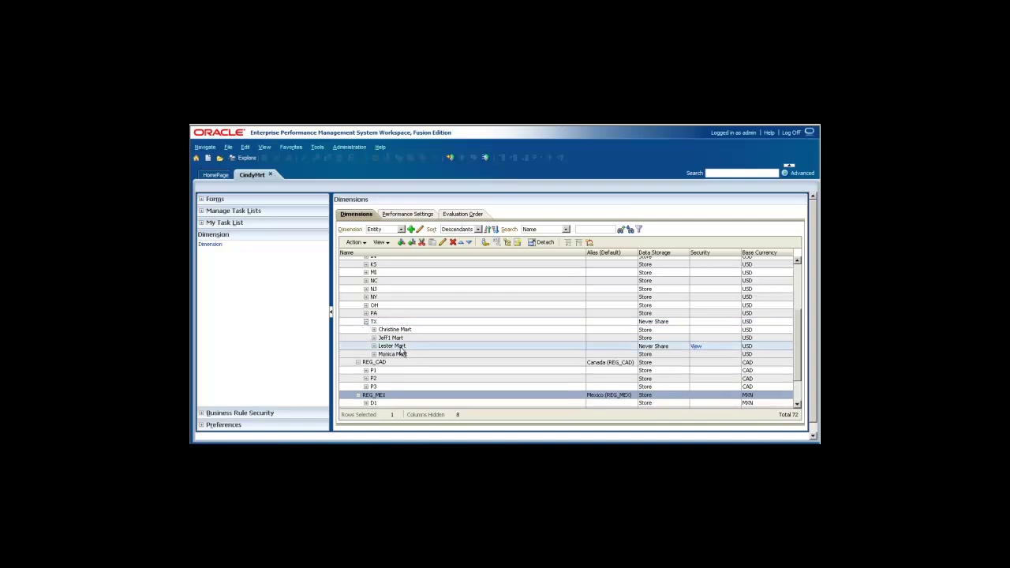
click(401, 349)
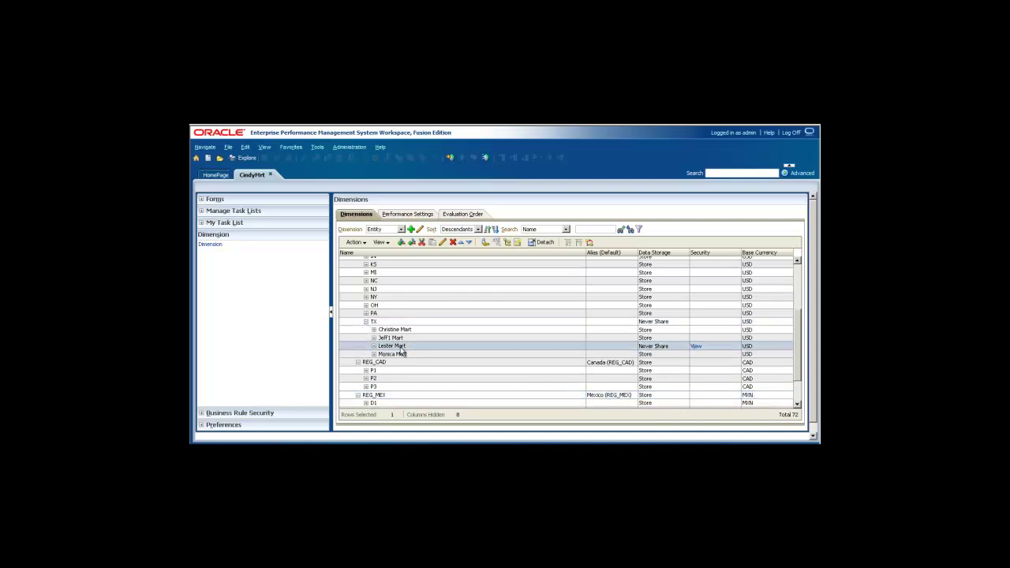